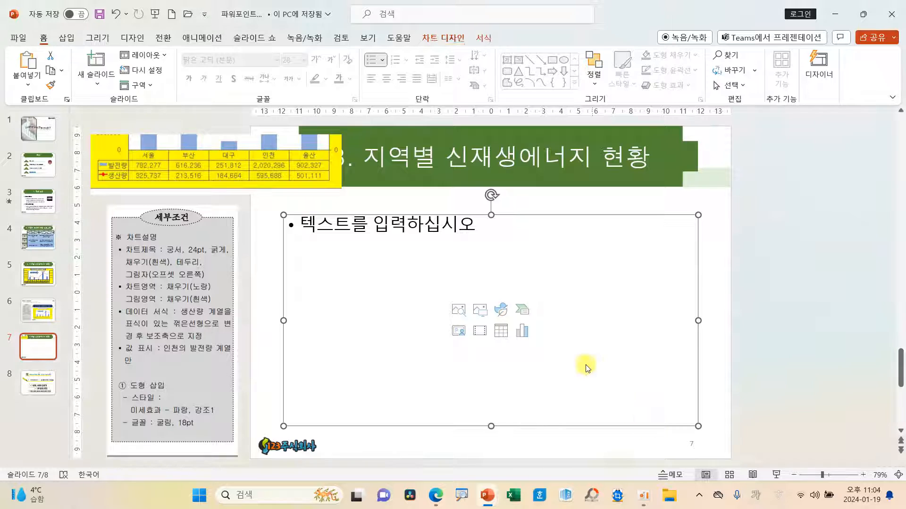
# Step: Open the new chart's data sheet in the full Excel window and enlarge it until all data rows show
pyautogui.moveTo(533, 99); pyautogui.dragTo(496, 216)
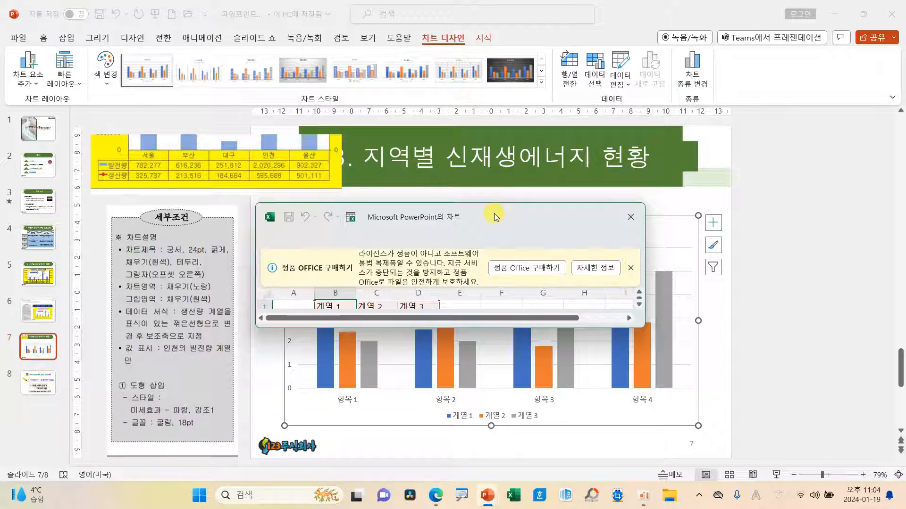
pyautogui.click(628, 268)
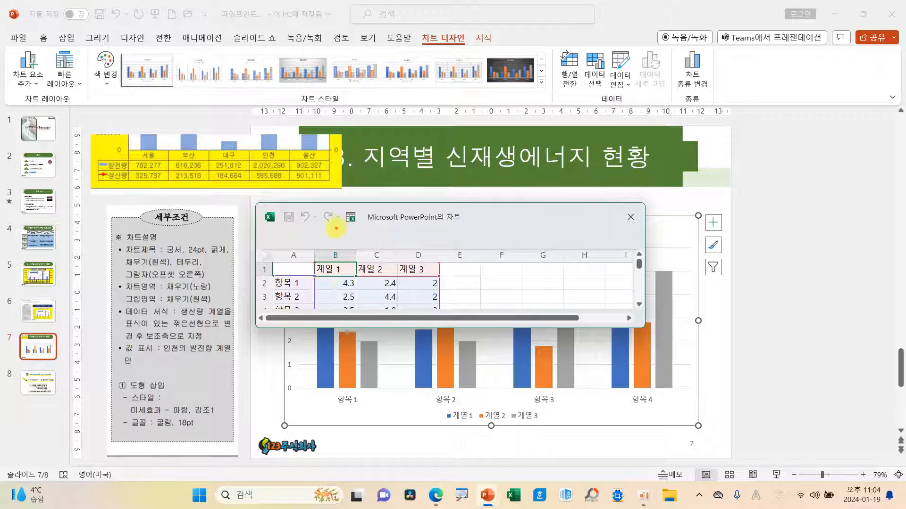
pyautogui.moveTo(350, 228)
pyautogui.mouseDown()
pyautogui.moveTo(338, 207)
pyautogui.moveTo(364, 208)
pyautogui.moveTo(348, 229)
pyautogui.mouseUp()
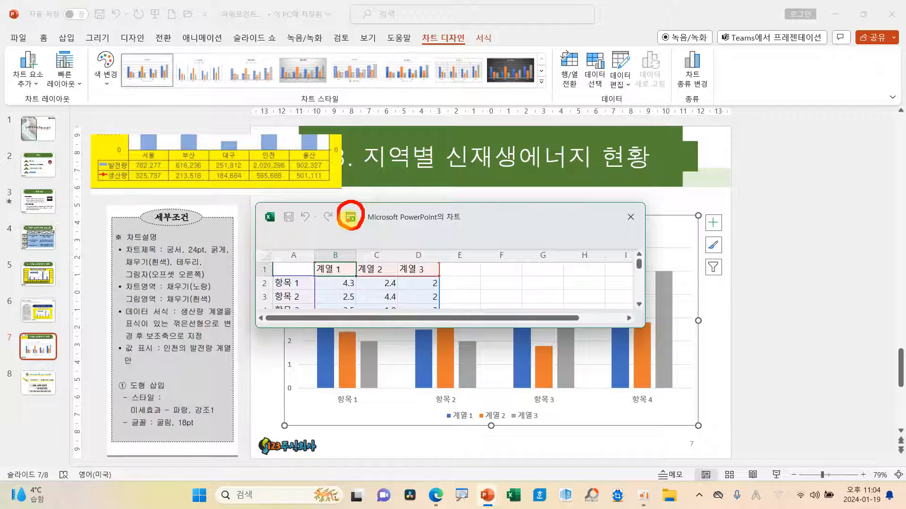
pyautogui.click(350, 217)
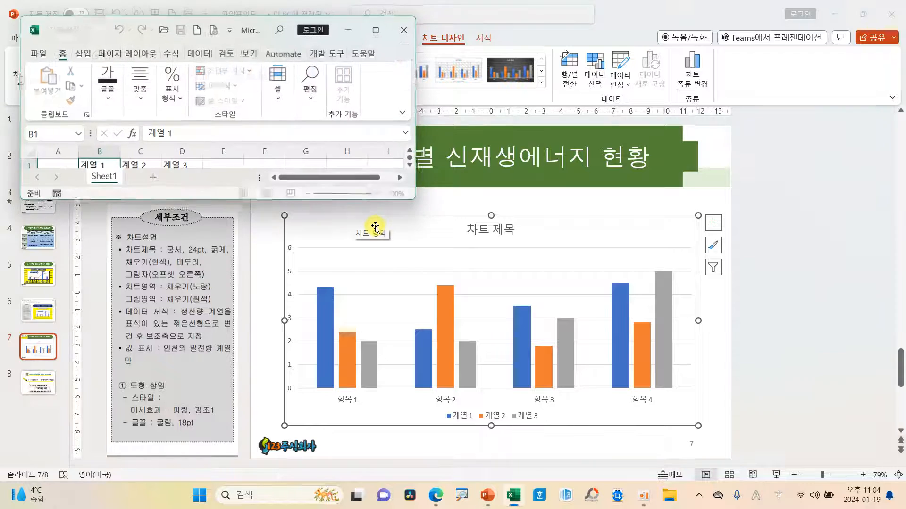
pyautogui.moveTo(255, 28); pyautogui.dragTo(577, 148)
pyautogui.moveTo(725, 320); pyautogui.dragTo(858, 404)
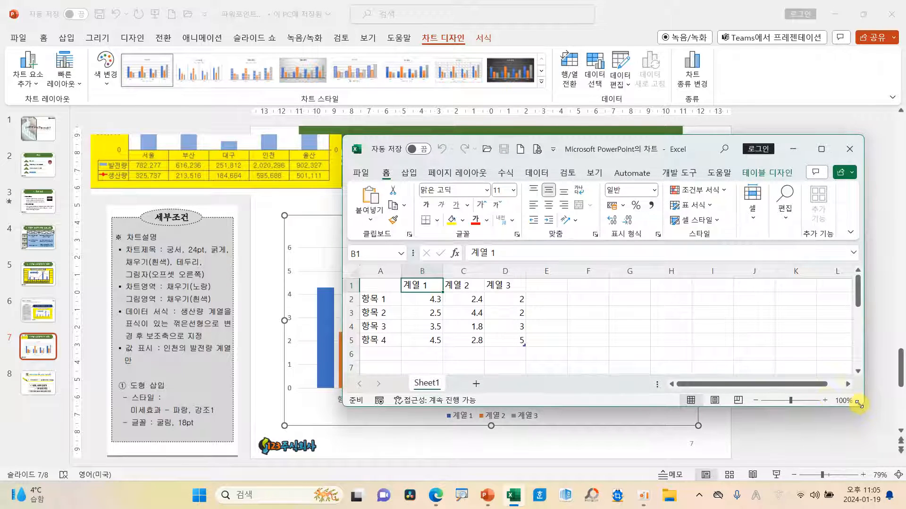
pyautogui.moveTo(558, 364)
pyautogui.mouseDown()
pyautogui.moveTo(370, 303)
pyautogui.moveTo(325, 264)
pyautogui.mouseUp()
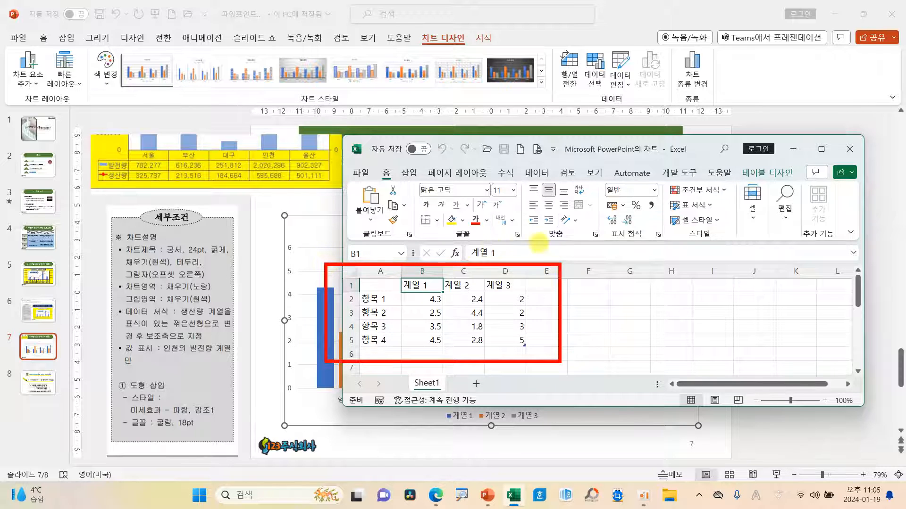
pyautogui.moveTo(666, 246); pyautogui.dragTo(595, 180)
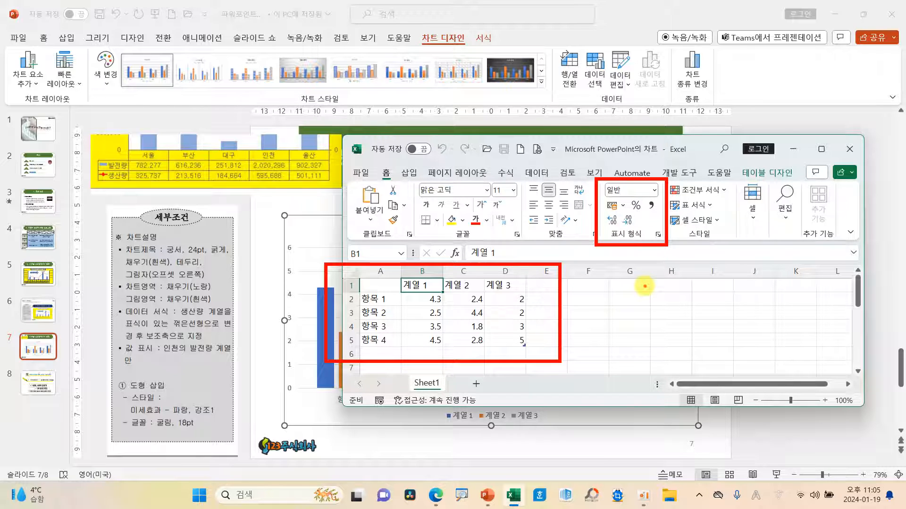
pyautogui.press('Escape')
# Step: Place the Excel window clear of the slide's reference table image, select that image, and return to the chart data sheet
pyautogui.moveTo(600, 152); pyautogui.dragTo(606, 139)
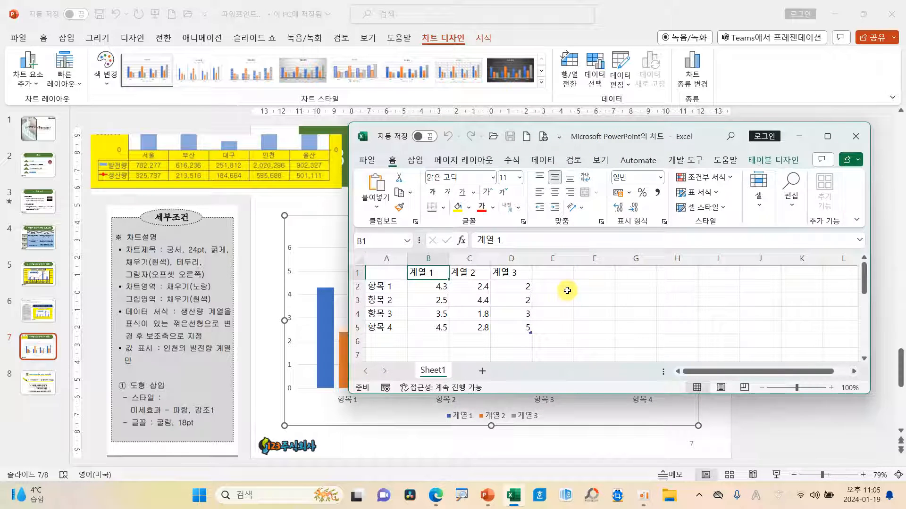
pyautogui.click(305, 179)
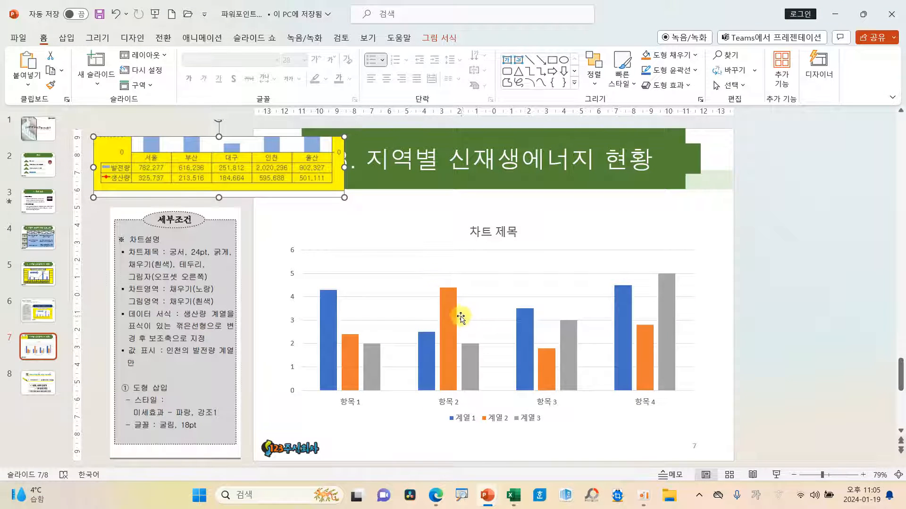
pyautogui.moveTo(521, 501)
pyautogui.click(517, 453)
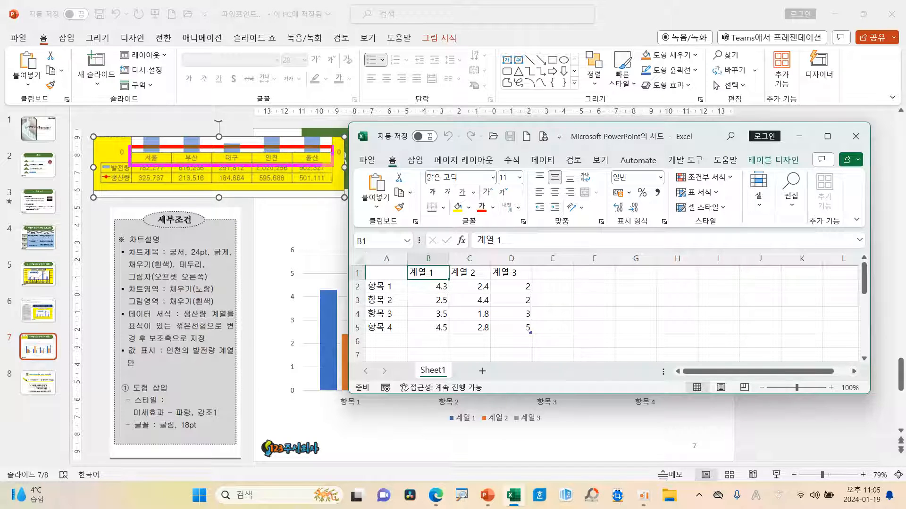
pyautogui.moveTo(289, 163)
pyautogui.mouseDown()
pyautogui.moveTo(309, 217)
pyautogui.moveTo(370, 311)
pyautogui.moveTo(347, 313)
pyautogui.mouseUp()
pyautogui.moveTo(124, 164)
pyautogui.mouseDown()
pyautogui.moveTo(94, 184)
pyautogui.moveTo(130, 180)
pyautogui.moveTo(137, 166)
pyautogui.mouseUp()
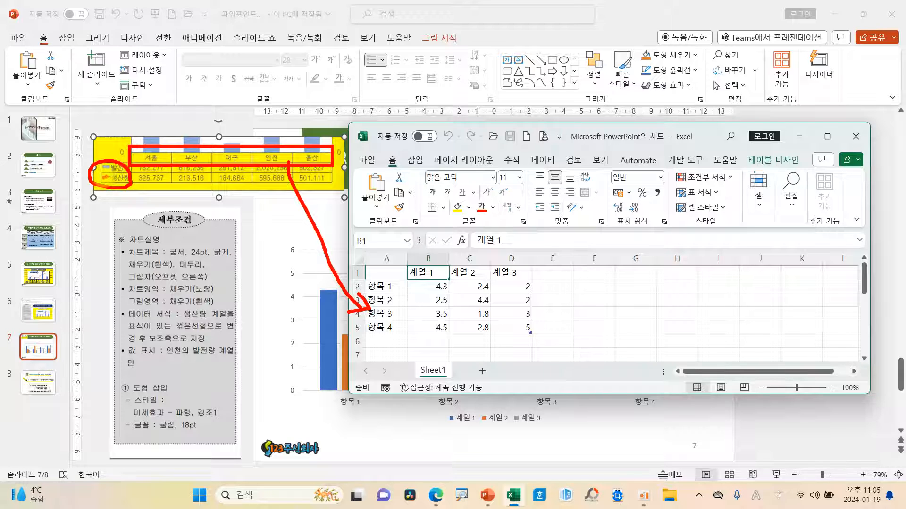
pyautogui.moveTo(116, 167)
pyautogui.mouseDown()
pyautogui.moveTo(394, 223)
pyautogui.moveTo(422, 260)
pyautogui.moveTo(416, 265)
pyautogui.moveTo(434, 239)
pyautogui.mouseUp()
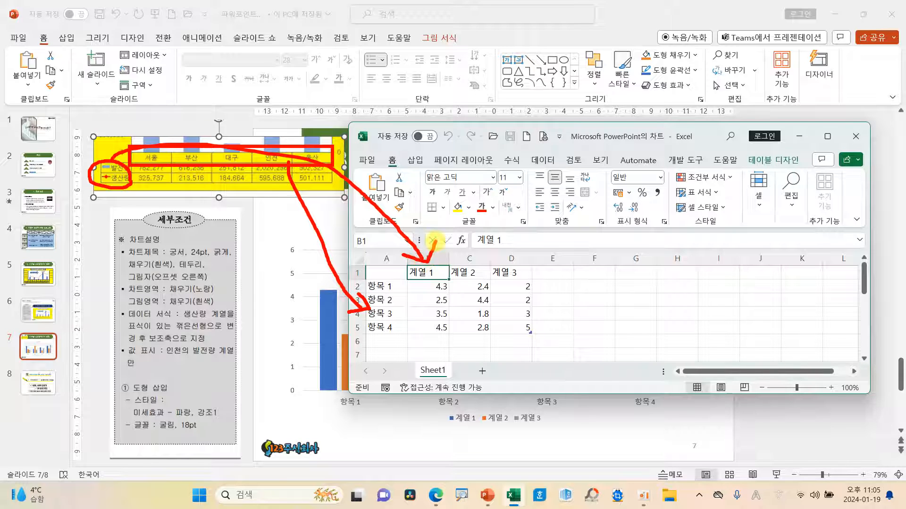
pyautogui.press('Escape')
# Step: Enter the category names 서울, 부산, 대구, 인천 and 울산 in cells A2 to A6 of the chart data
pyautogui.click(392, 290)
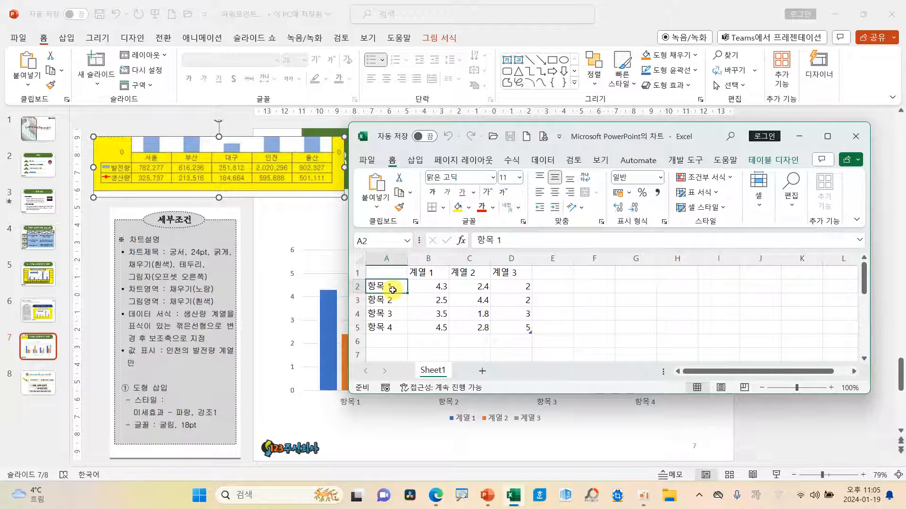
pyautogui.write('서울')
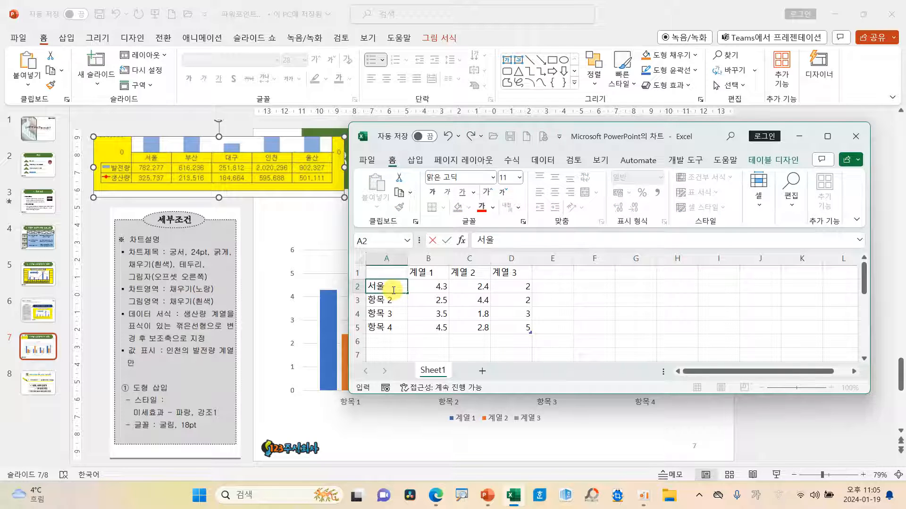
pyautogui.press('Return')
pyautogui.write('부산')
pyautogui.press('Return')
pyautogui.write('대구')
pyautogui.press('Return')
pyautogui.write('인천')
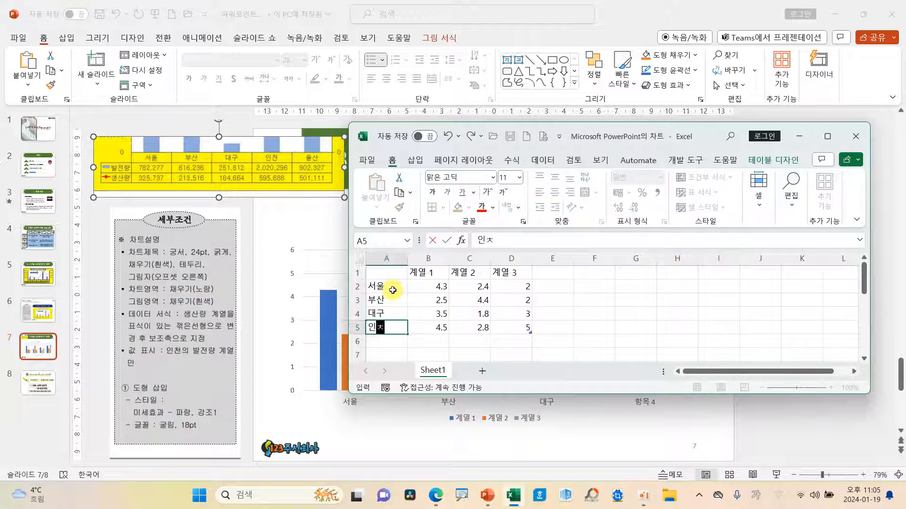
pyautogui.press('Return')
pyautogui.write('울산')
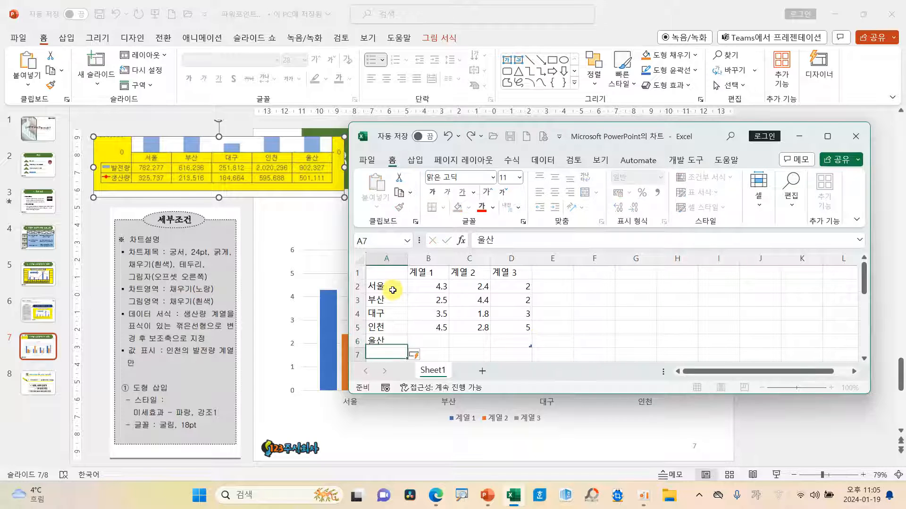
pyautogui.press('Return')
# Step: Name the series in B1 발전량 and enter 782277, 616236, 251812, 2020296 and 902327 in B2 to B6
pyautogui.click(426, 273)
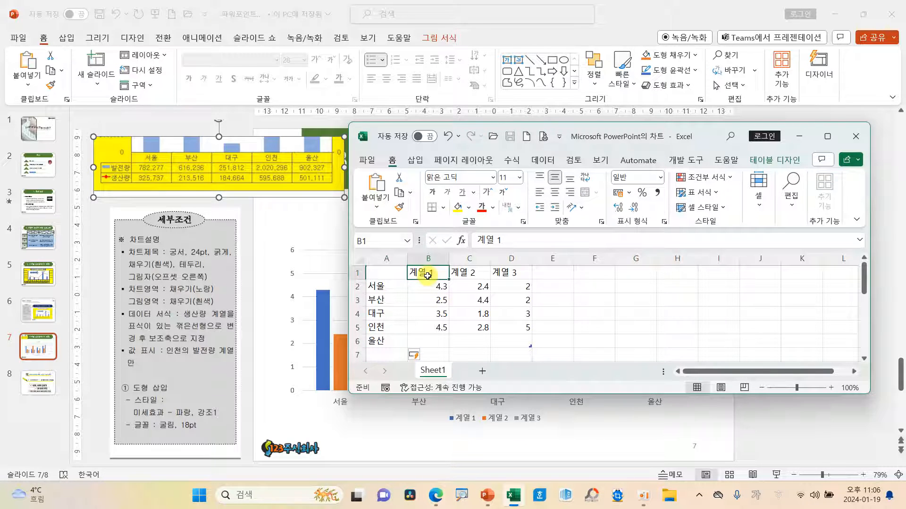
pyautogui.write('발전량')
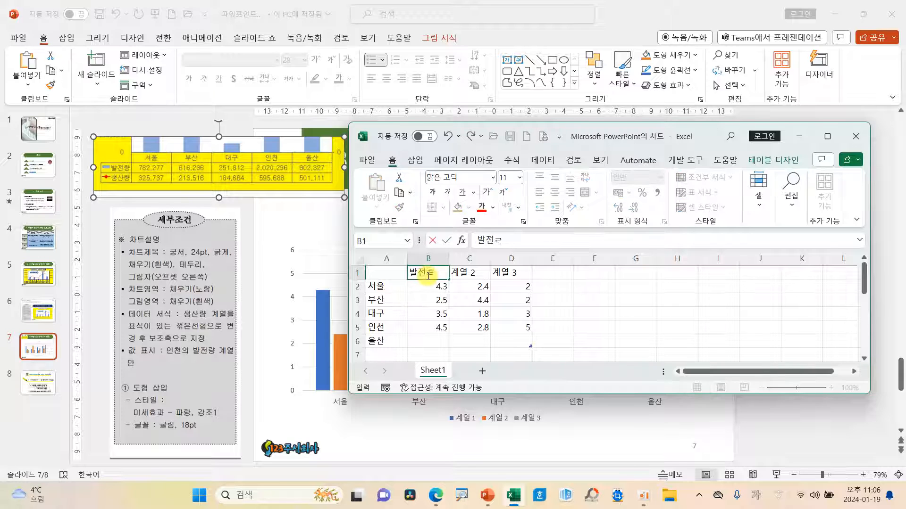
pyautogui.press('Return')
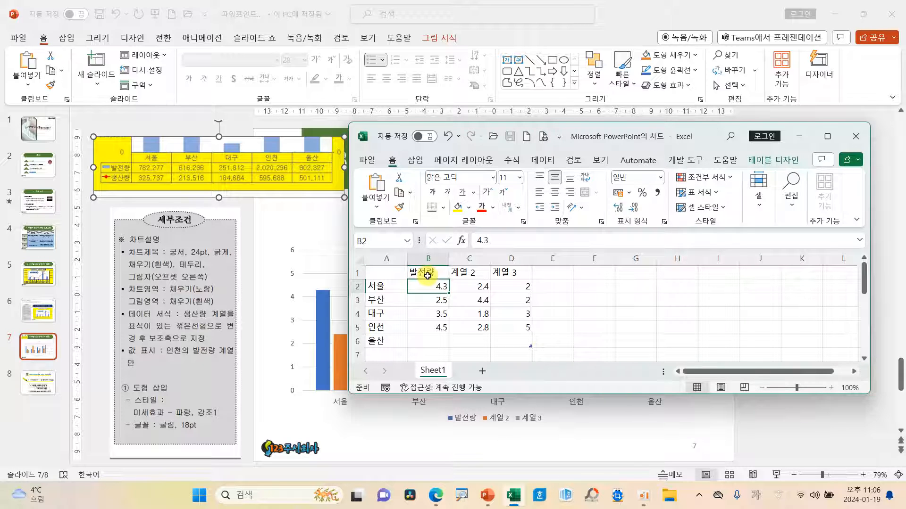
pyautogui.write('78')
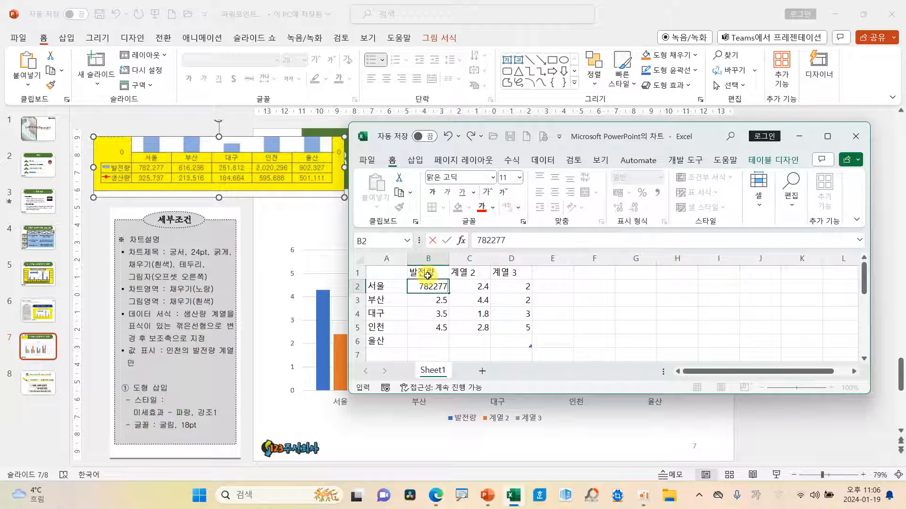
pyautogui.write('2277')
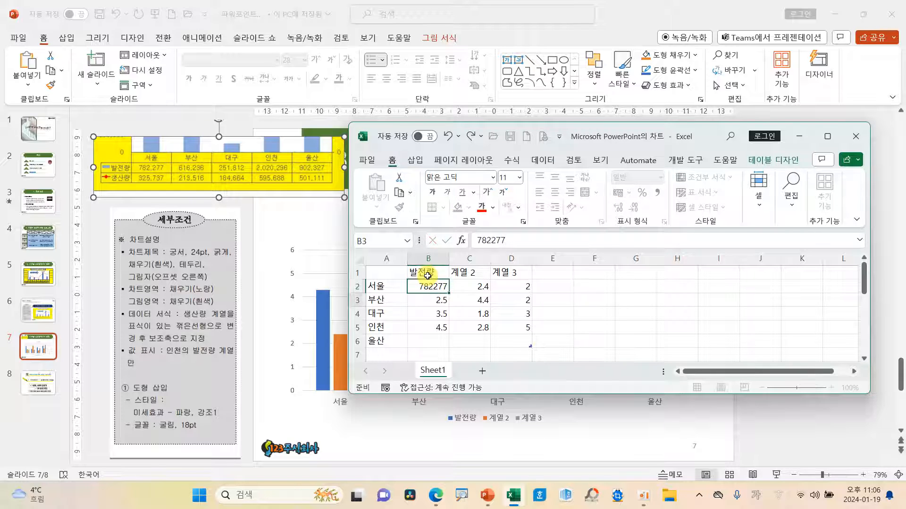
pyautogui.press('Return')
pyautogui.write('616236')
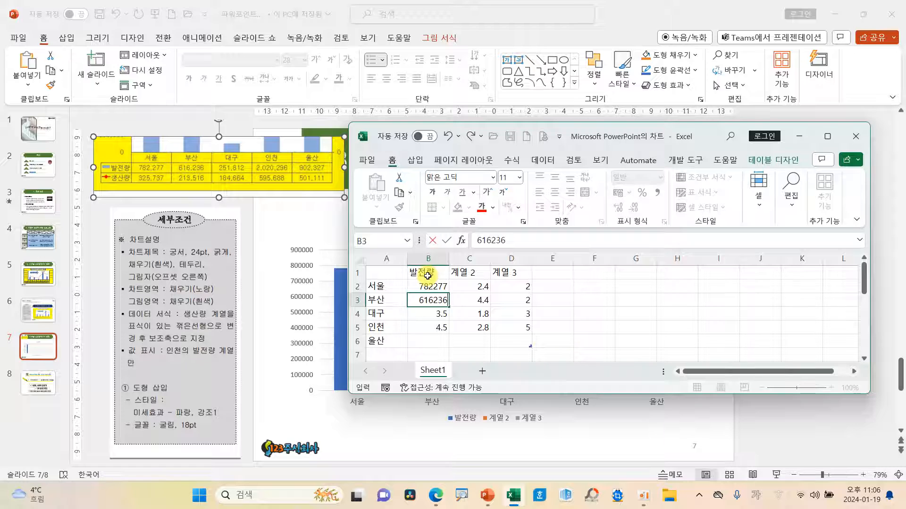
pyautogui.press('Return')
pyautogui.write('251812')
pyautogui.press('Return')
pyautogui.write('20')
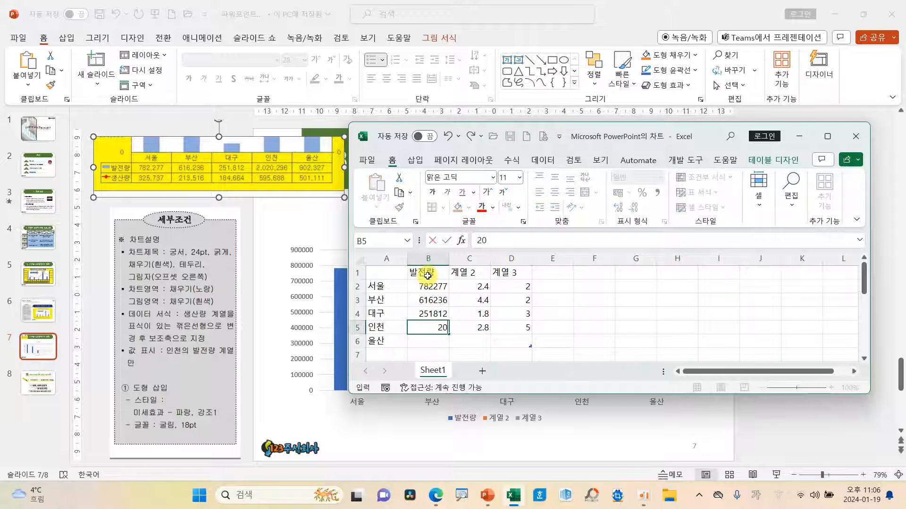
pyautogui.write('20296')
pyautogui.press('Return')
pyautogui.write('9')
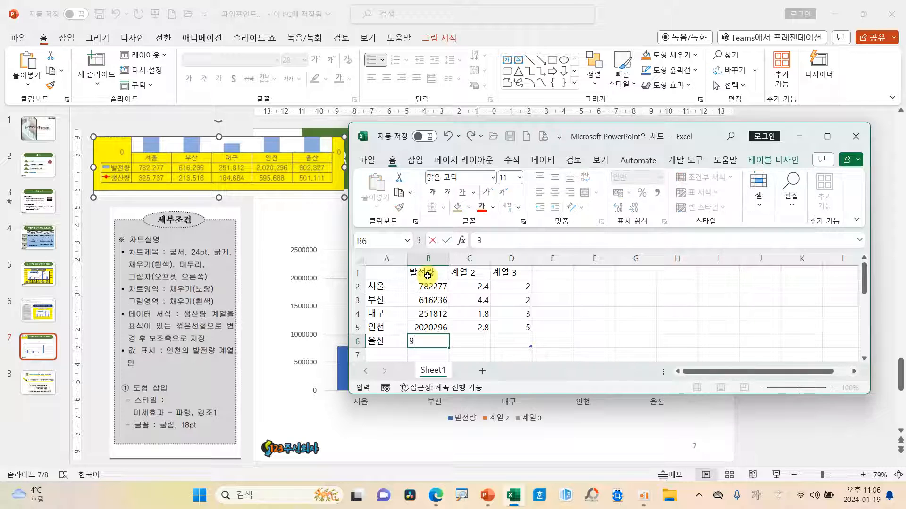
pyautogui.write('02327')
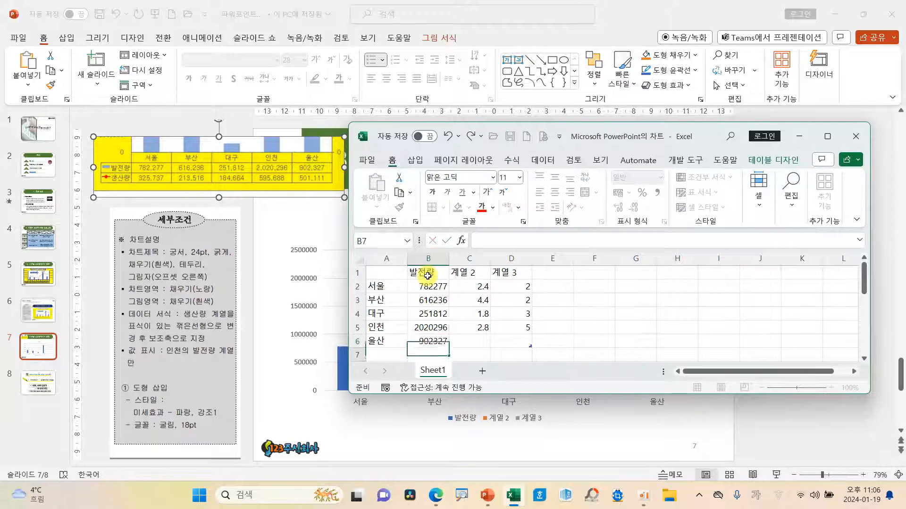
pyautogui.press('Return')
# Step: Name the series in C1 생산량 and enter 325737, 213516, 184664, 595688 and 501111 in C2 to C6
pyautogui.click(466, 273)
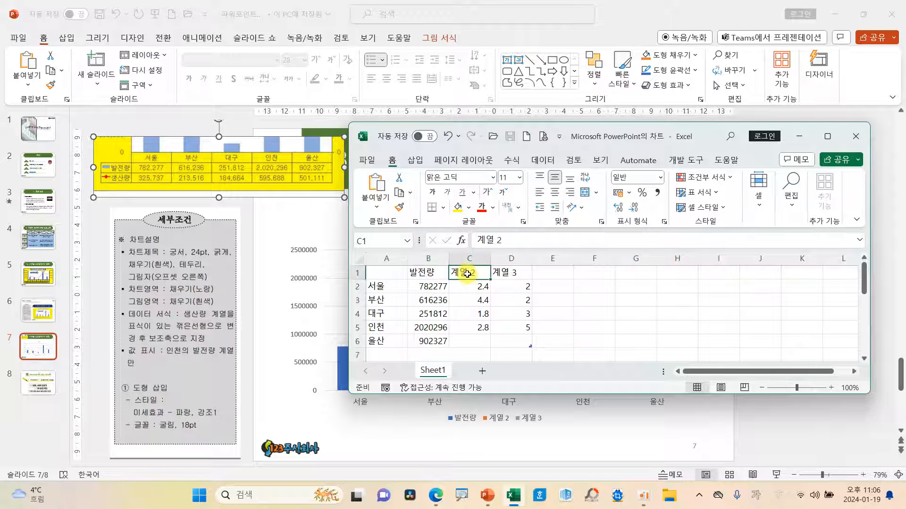
pyautogui.write('생산량')
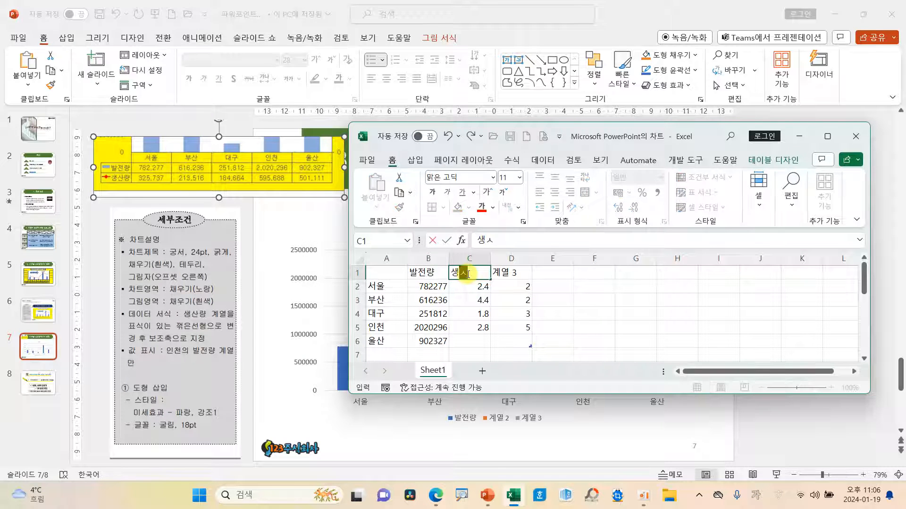
pyautogui.press('Return')
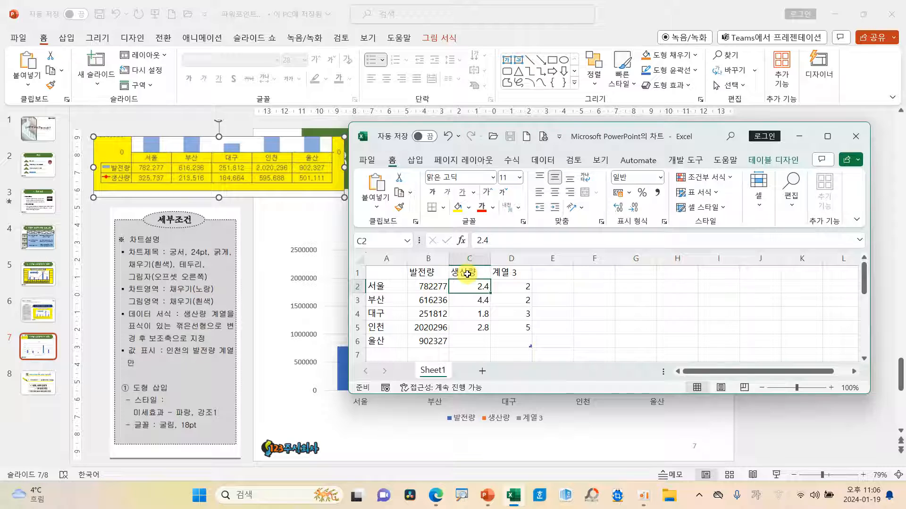
pyautogui.write('325')
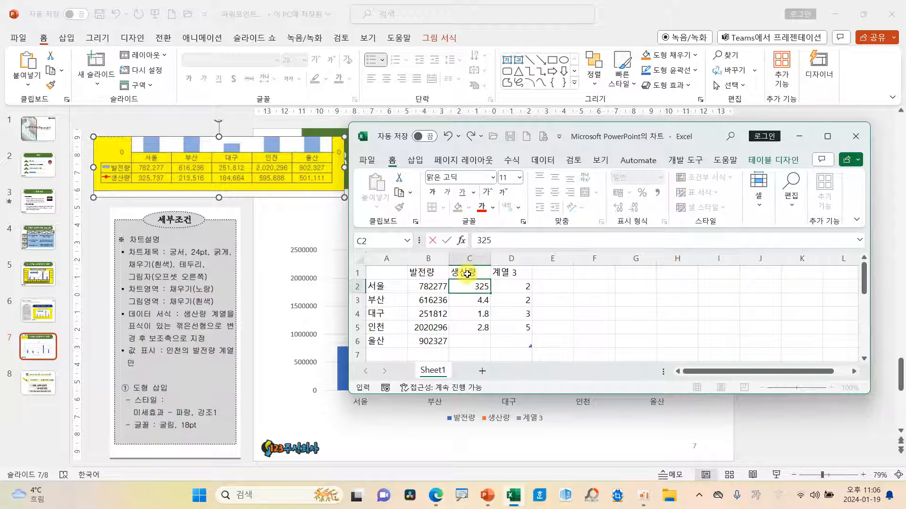
pyautogui.write('737')
pyautogui.press('Return')
pyautogui.write('213516')
pyautogui.press('Return')
pyautogui.write('184664')
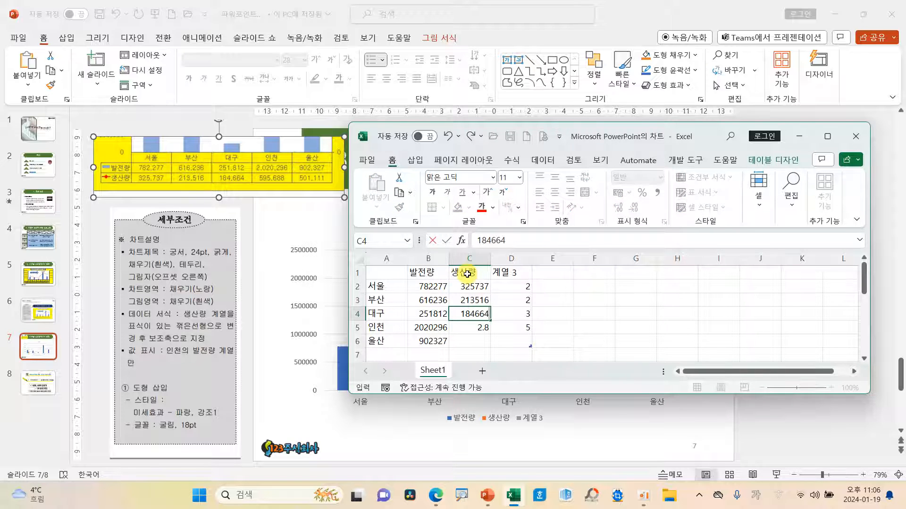
pyautogui.press('Return')
pyautogui.write('595688')
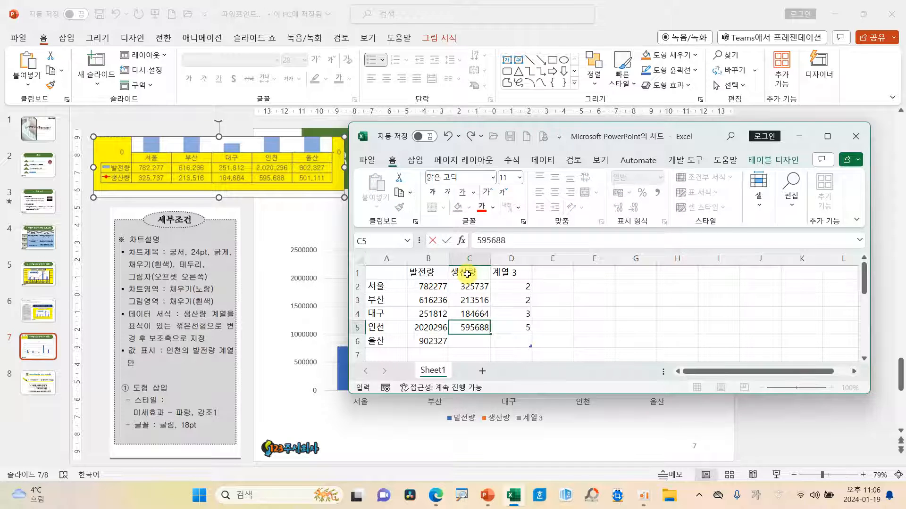
pyautogui.press('Return')
pyautogui.write('501111')
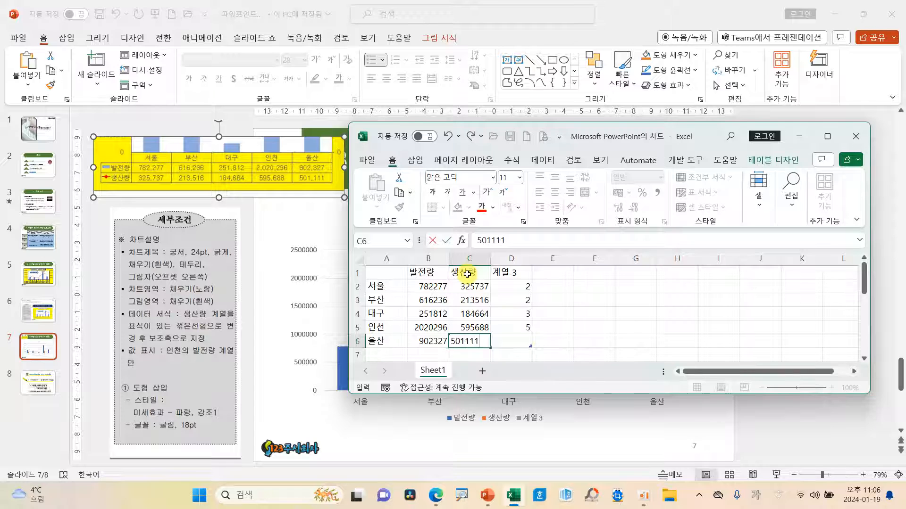
pyautogui.press('Return')
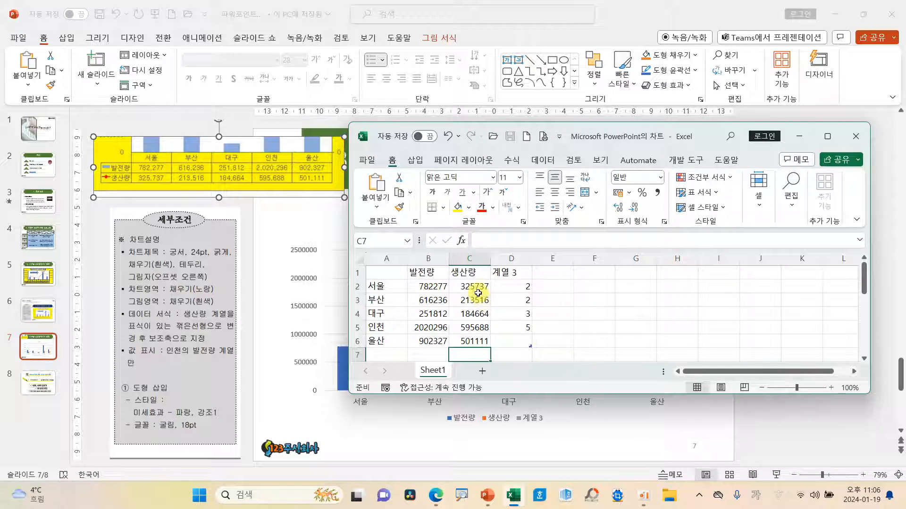
pyautogui.moveTo(220, 195)
pyautogui.mouseDown()
pyautogui.moveTo(168, 154)
pyautogui.moveTo(219, 197)
pyautogui.mouseUp()
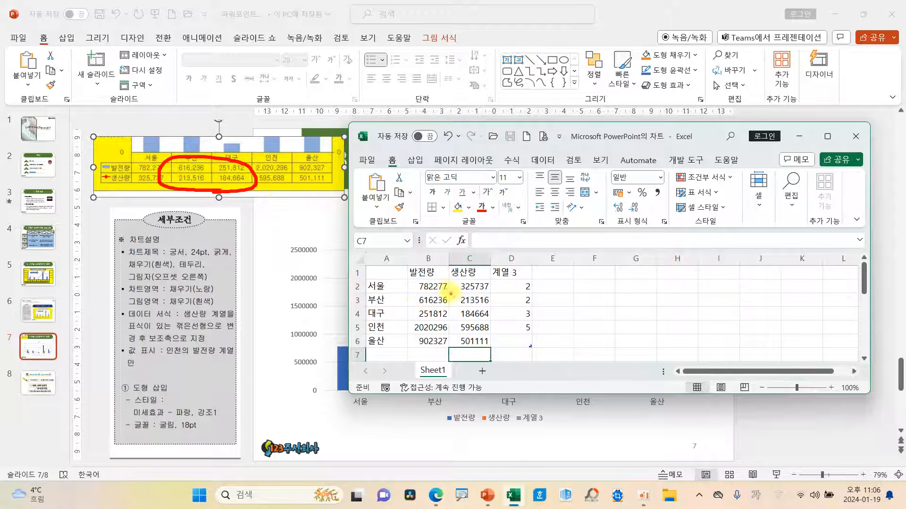
pyautogui.press('Escape')
# Step: Format the values in cells B2 to C6 with the comma style for thousands separators
pyautogui.moveTo(428, 287); pyautogui.dragTo(475, 341)
pyautogui.moveTo(486, 309)
pyautogui.mouseDown()
pyautogui.moveTo(648, 223)
pyautogui.moveTo(661, 203)
pyautogui.moveTo(649, 196)
pyautogui.moveTo(666, 204)
pyautogui.mouseUp()
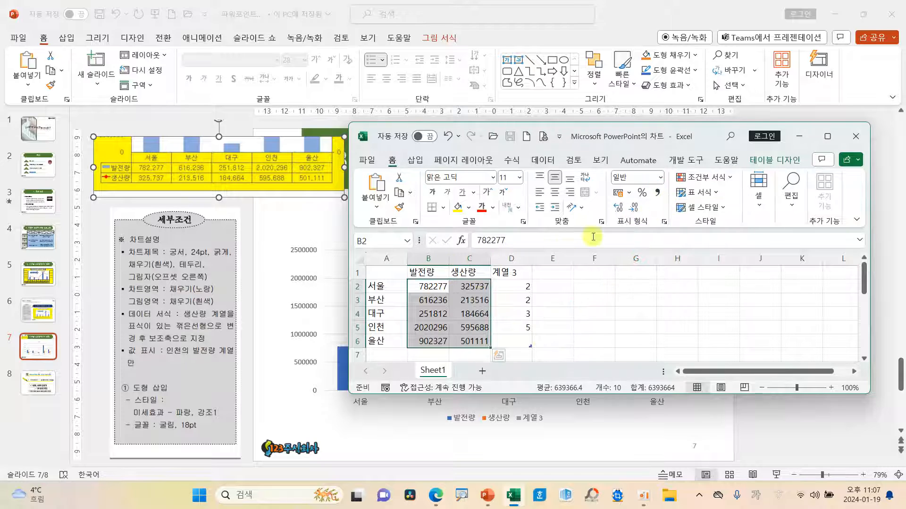
pyautogui.click(656, 193)
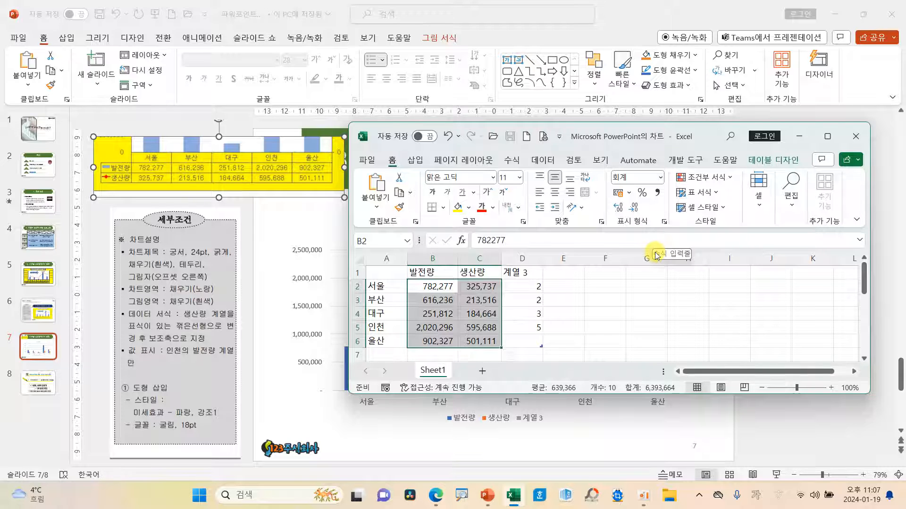
# Step: Show two decimal places on the values in B2 to C6, remove them again, and deselect the range
pyautogui.click(618, 208)
pyautogui.click(617, 207)
pyautogui.click(639, 212)
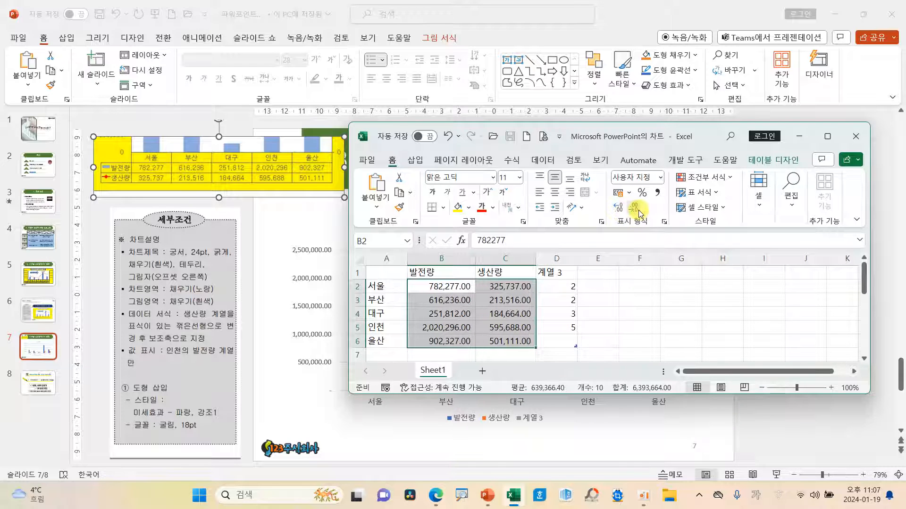
pyautogui.click(640, 212)
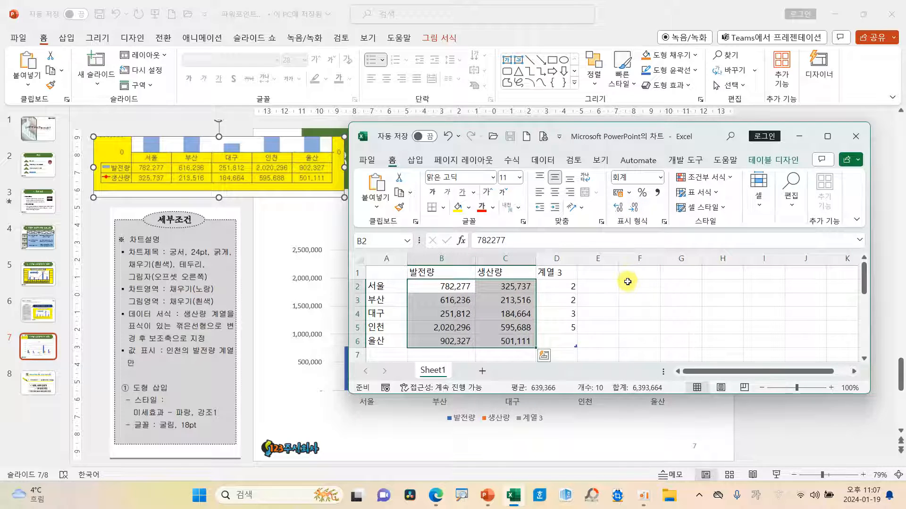
pyautogui.click(621, 284)
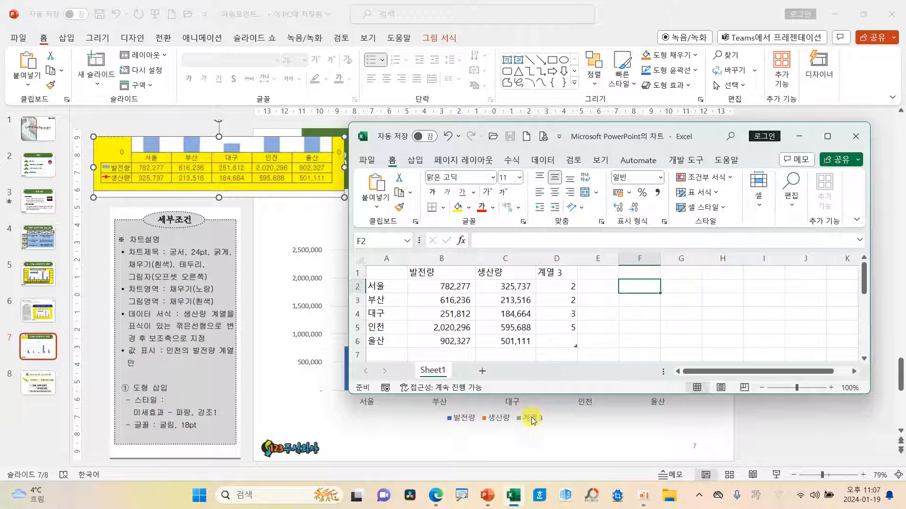
pyautogui.moveTo(526, 413); pyautogui.dragTo(546, 404)
pyautogui.moveTo(543, 258)
pyautogui.mouseDown()
pyautogui.moveTo(548, 273)
pyautogui.moveTo(576, 238)
pyautogui.mouseUp()
pyautogui.moveTo(585, 355)
pyautogui.mouseDown()
pyautogui.moveTo(568, 332)
pyautogui.moveTo(592, 352)
pyautogui.mouseUp()
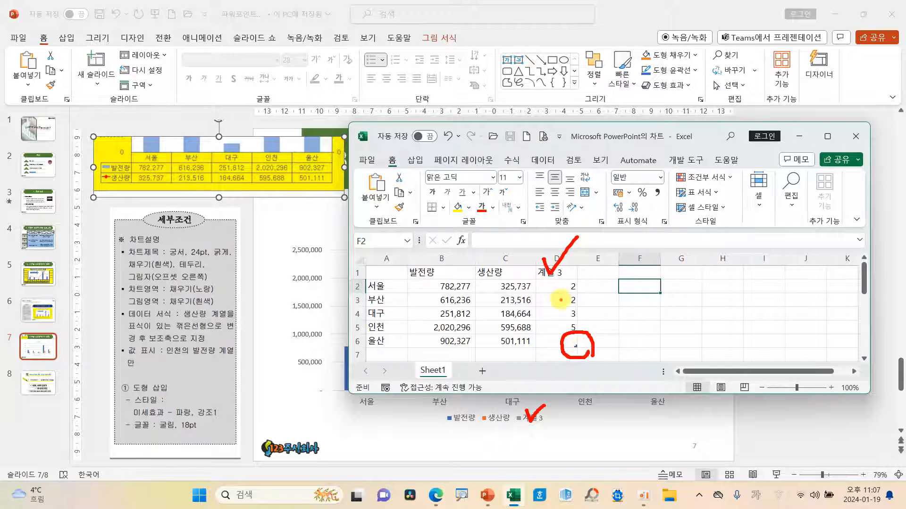
pyautogui.press('Escape')
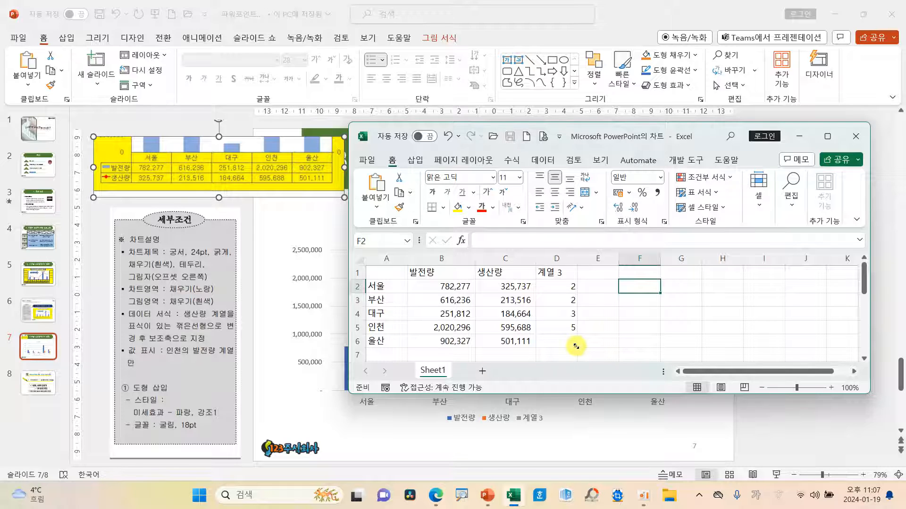
# Step: Shrink the chart data range to A1 through C6 to exclude the 계열 3 series, and close the data sheet
pyautogui.moveTo(576, 347); pyautogui.dragTo(539, 345)
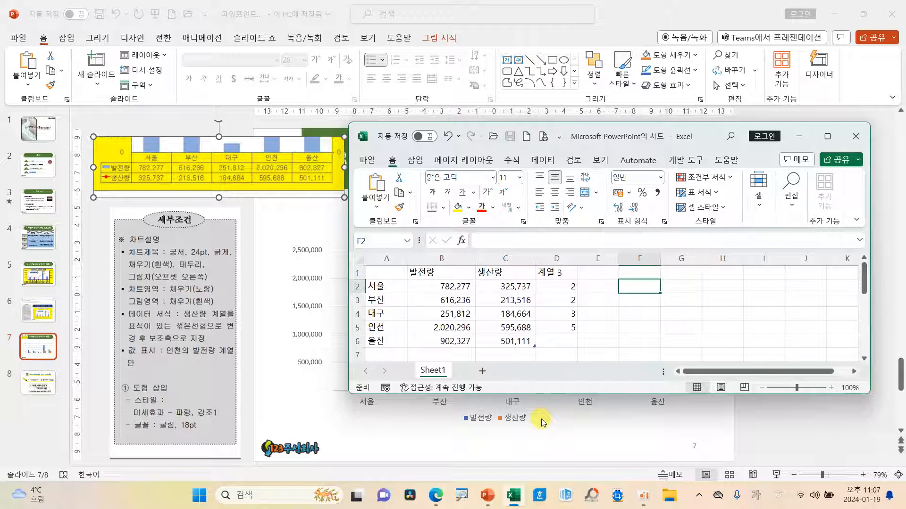
pyautogui.click(500, 327)
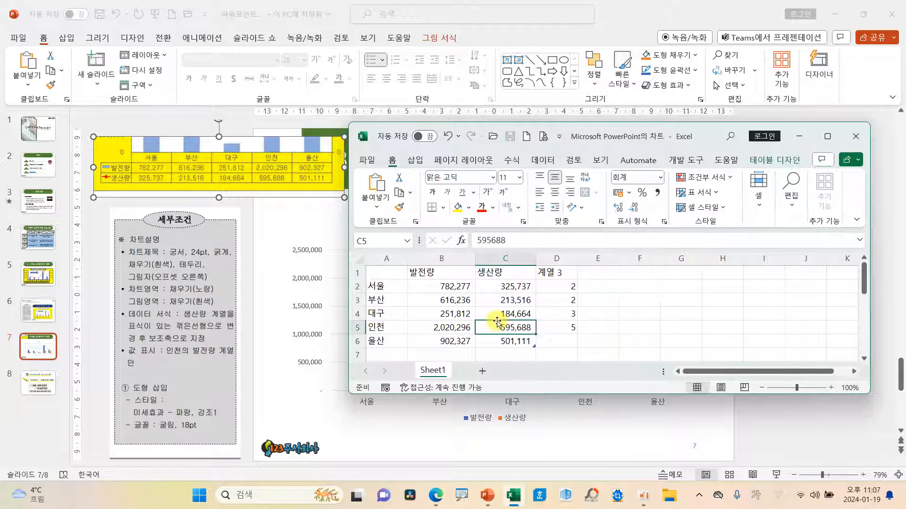
pyautogui.click(856, 137)
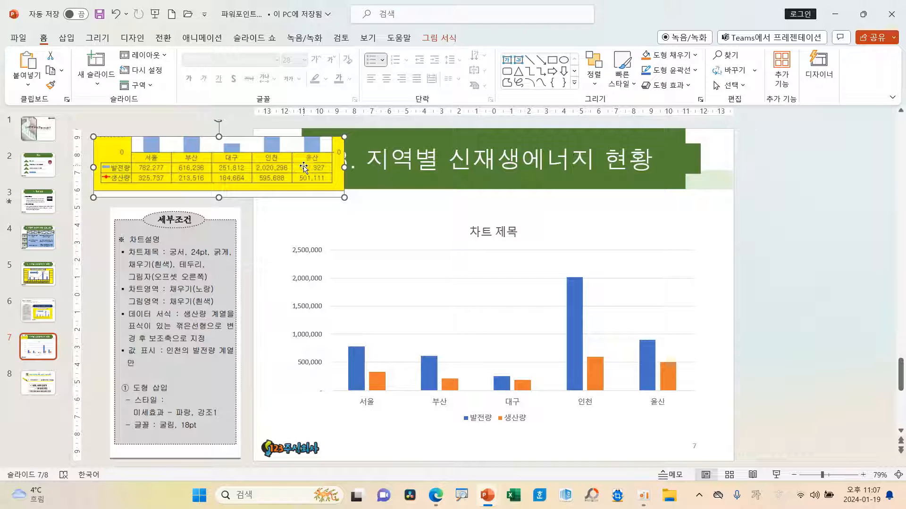
# Step: Delete the yellow reference table image from the slide and select the chart
pyautogui.press('Delete')
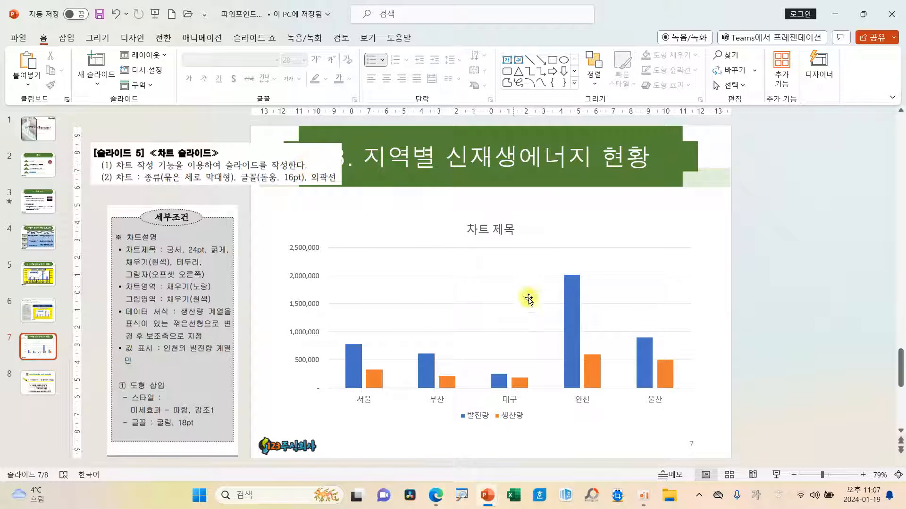
pyautogui.click(565, 222)
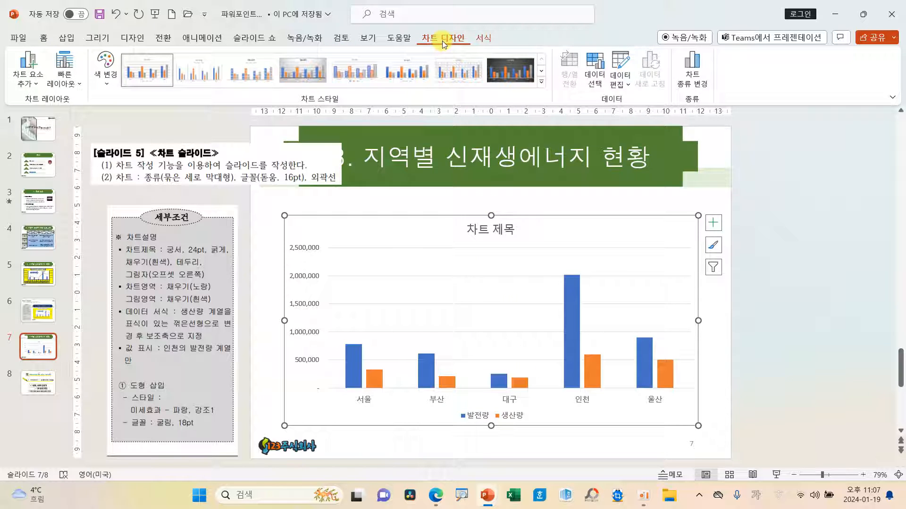
pyautogui.hotkey('ctrl', '2')
pyautogui.moveTo(411, 28); pyautogui.dragTo(478, 53)
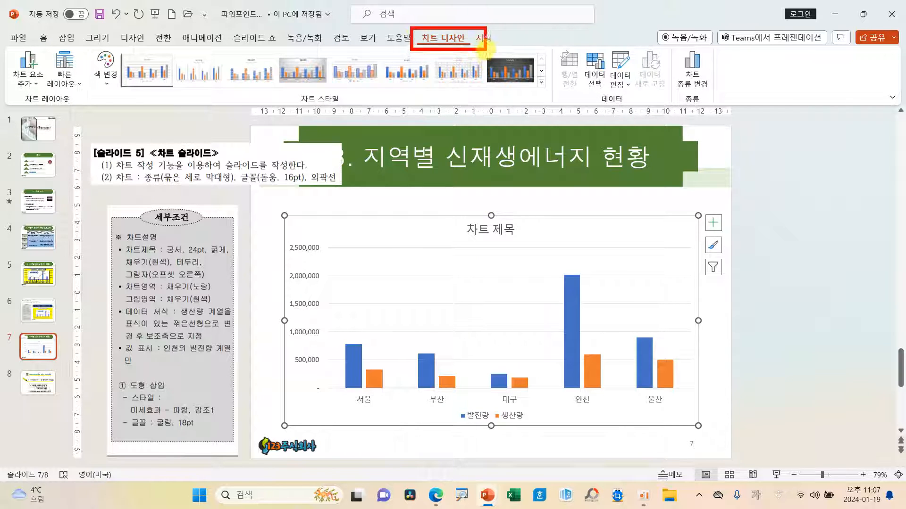
pyautogui.moveTo(605, 41); pyautogui.dragTo(636, 95)
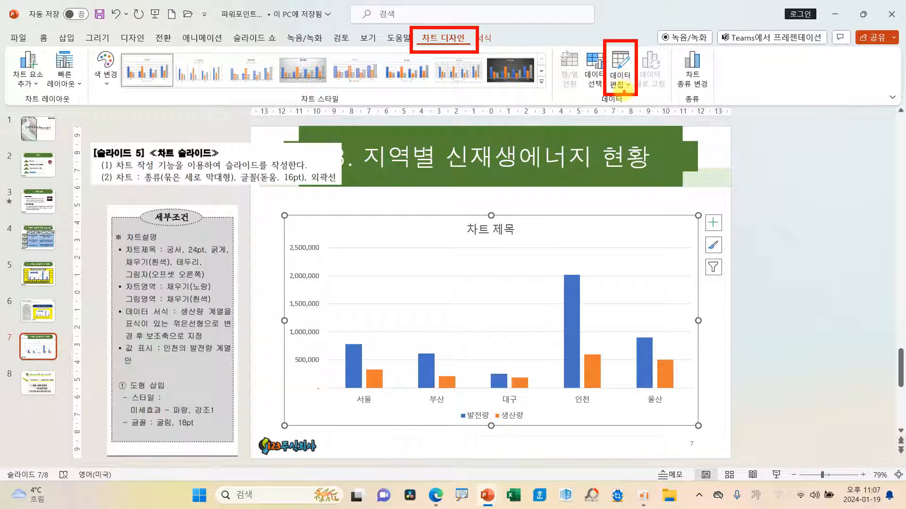
pyautogui.press('Escape')
# Step: Open the selected chart's data for editing
pyautogui.click(623, 87)
pyautogui.click(647, 121)
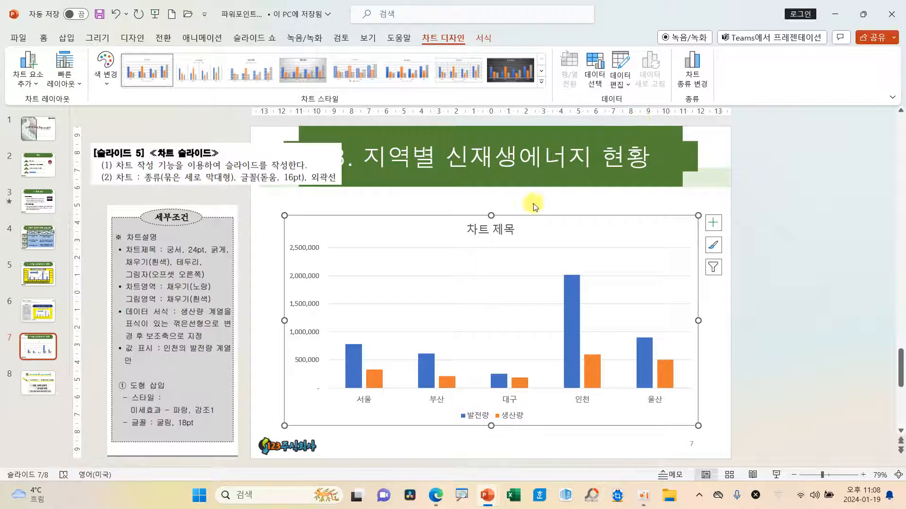